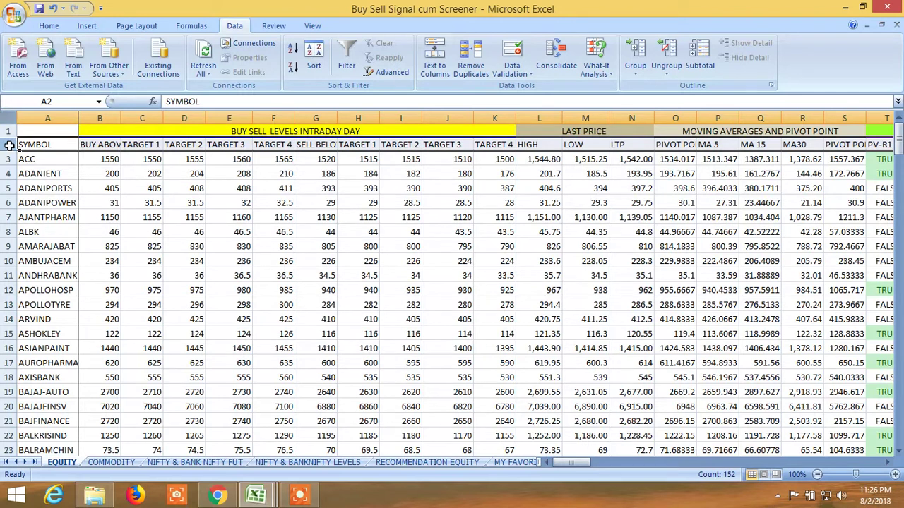
Turn on filtering for header row 2 and filter the SELL column under PROBABILITY 1 to show only 0
left_click(347, 56)
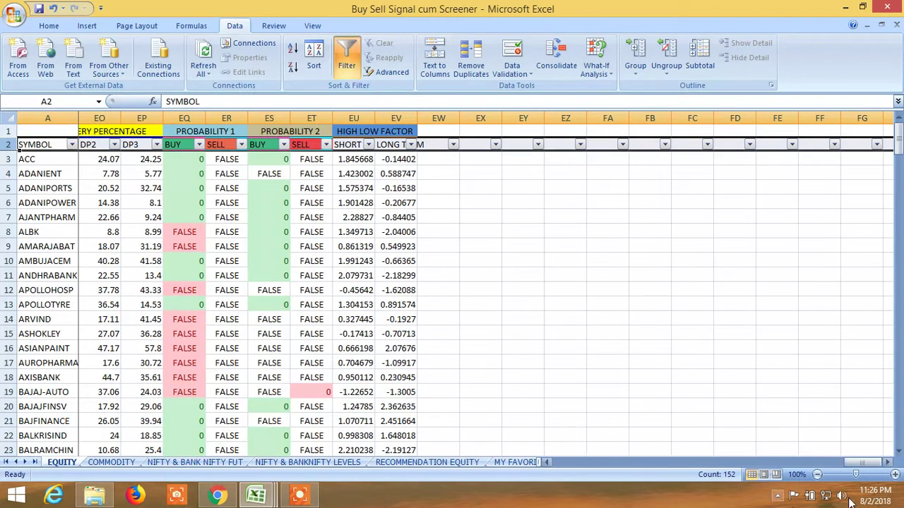
left_click_drag(852, 463, 845, 467)
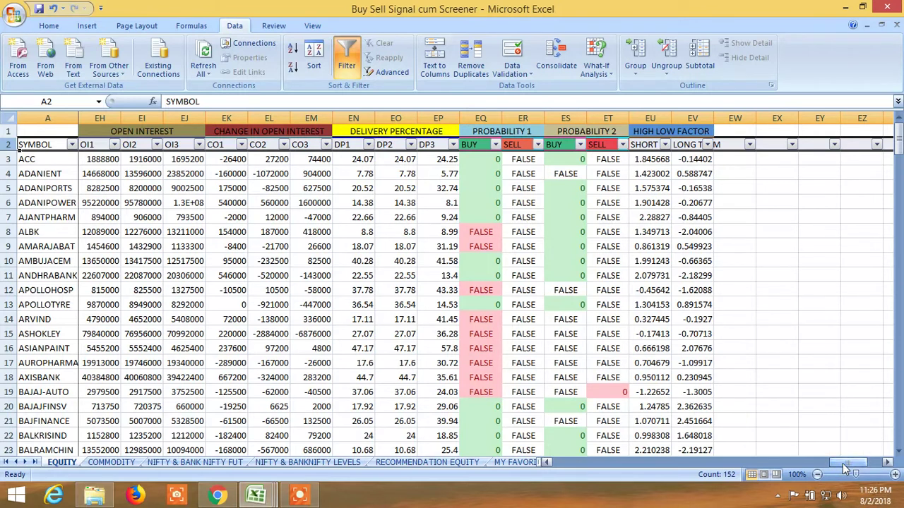
left_click(538, 146)
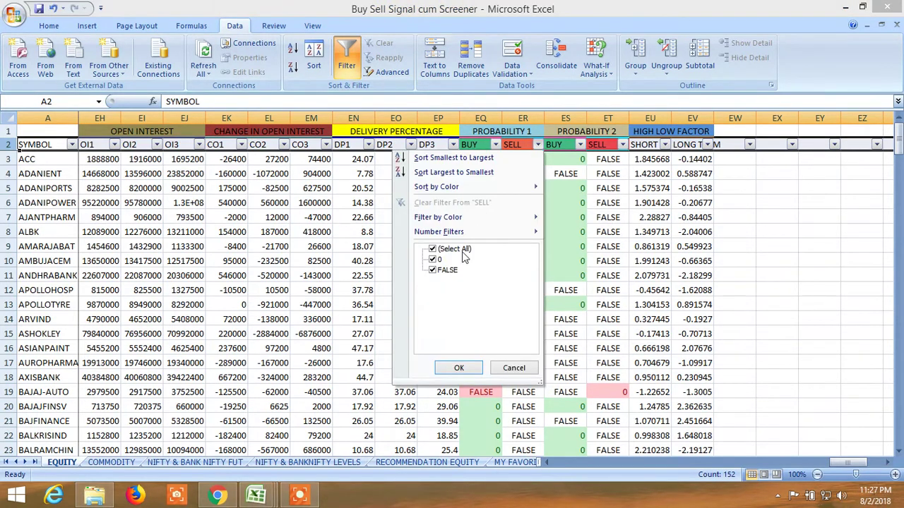
left_click(433, 270)
left_click(465, 372)
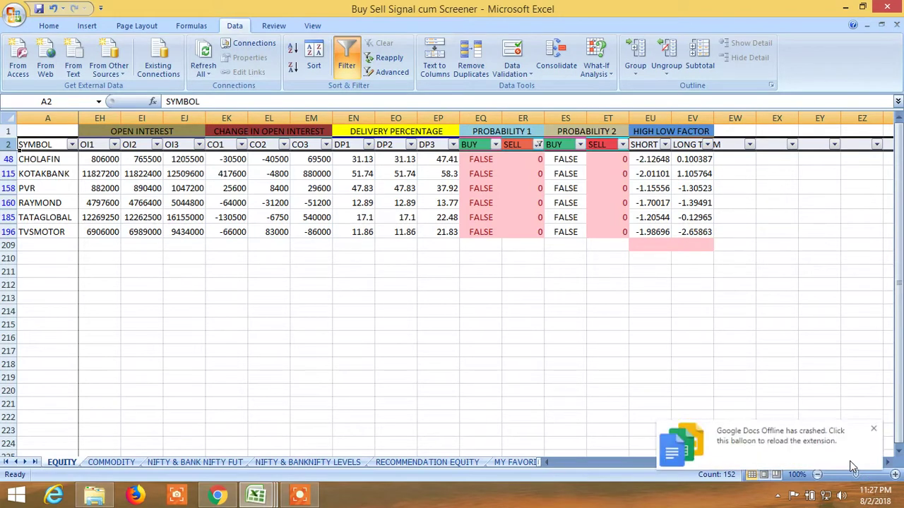
Filter the NEW 2 W LOW column under NEW HIGH LOWS to show only 0, excluding FALSE
left_click_drag(848, 464, 830, 469)
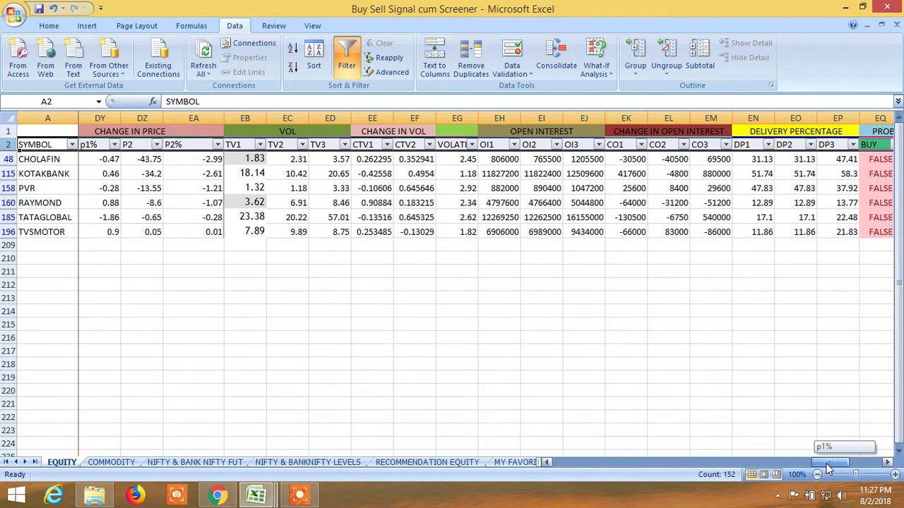
left_click_drag(829, 468, 839, 469)
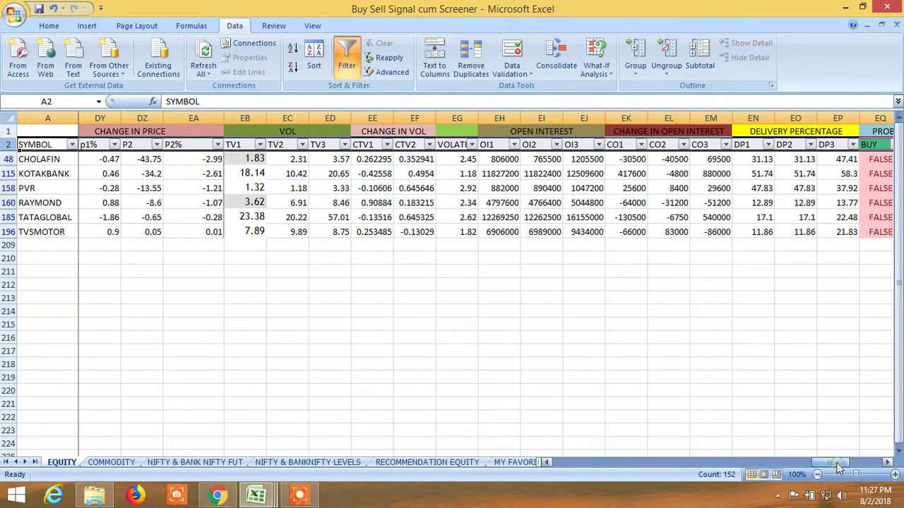
left_click_drag(833, 466, 802, 466)
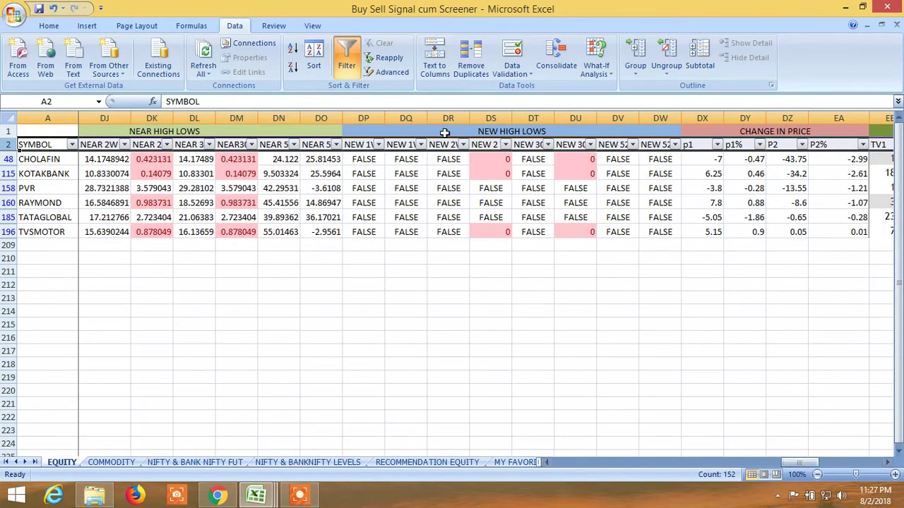
left_click(506, 145)
left_click(402, 271)
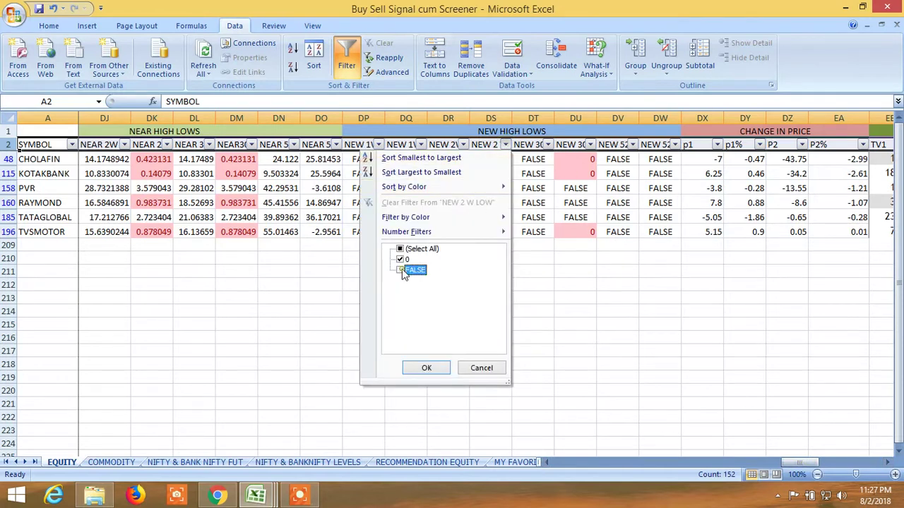
left_click(426, 367)
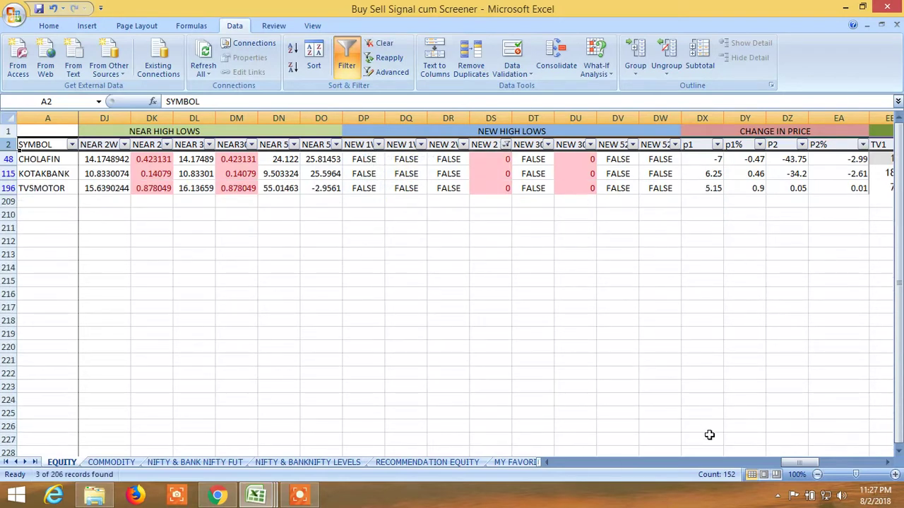
Undo the last filter and return to the intraday buy and sell levels at the start of the sheet
left_click_drag(805, 463, 594, 456)
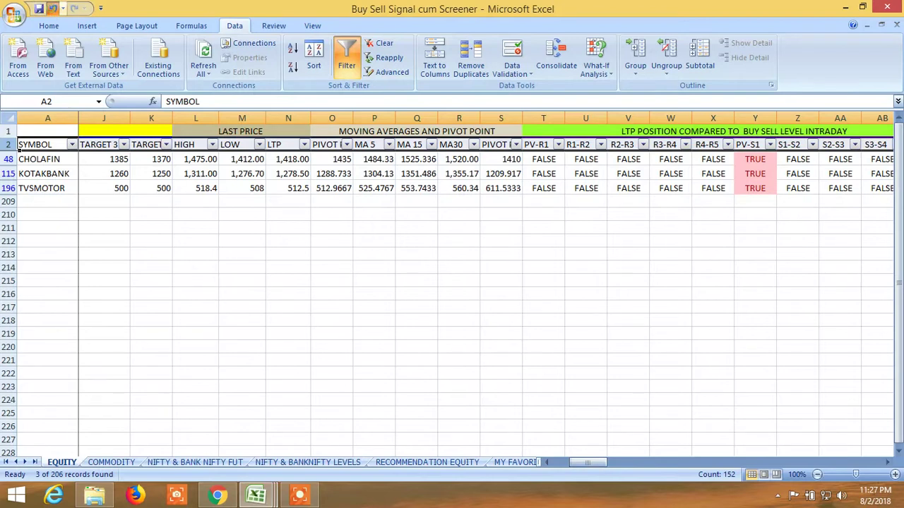
left_click(53, 8)
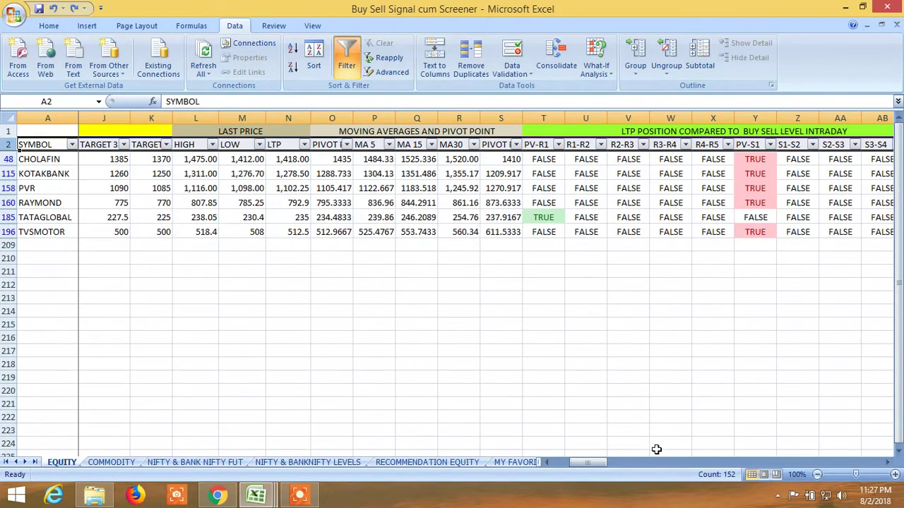
left_click_drag(588, 465, 546, 463)
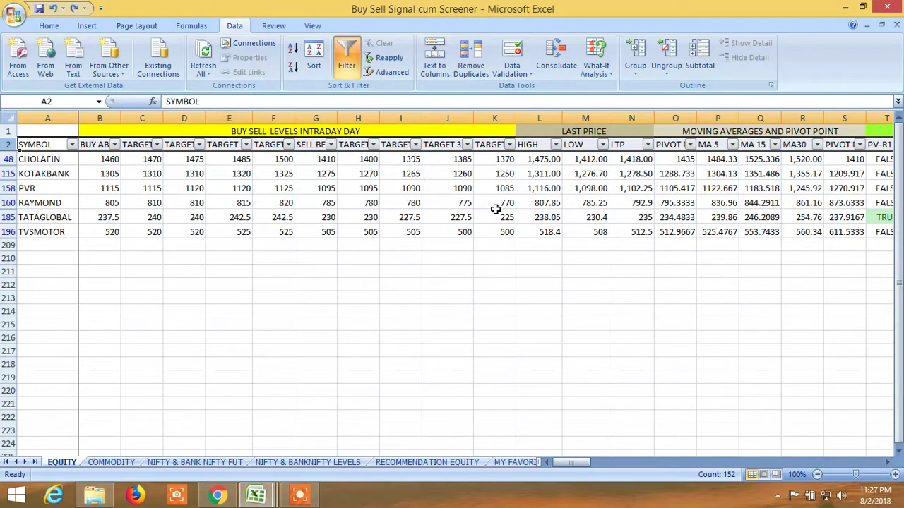
Reapply the NEW 2 W LOW filter so that only rows with 0 are listed
left_click_drag(564, 464, 699, 332)
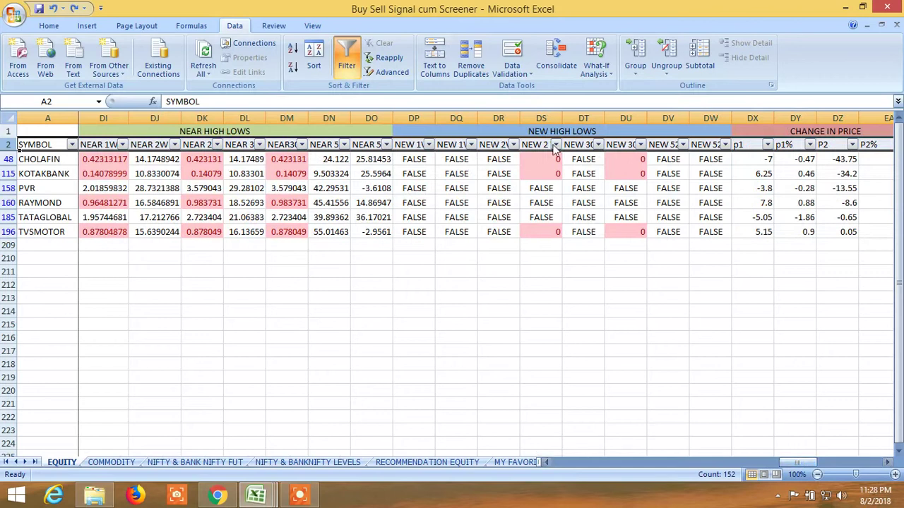
left_click(555, 145)
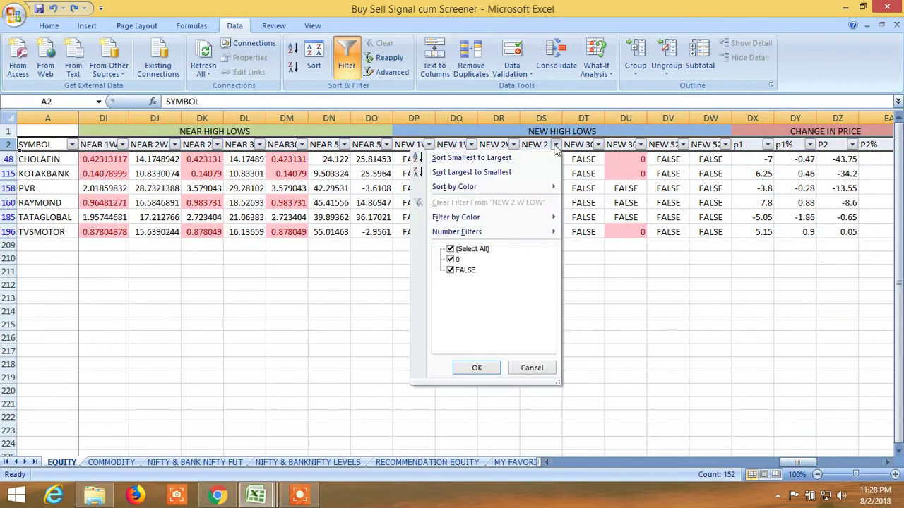
left_click(450, 270)
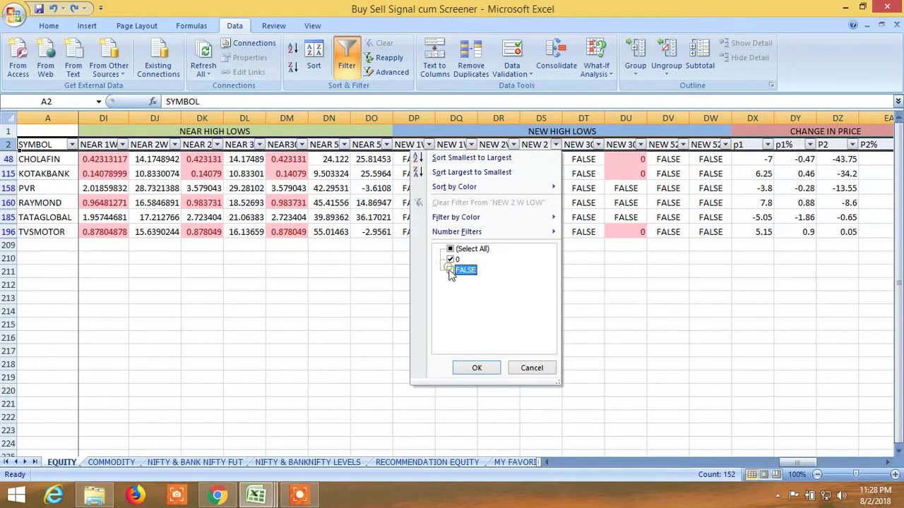
left_click(478, 368)
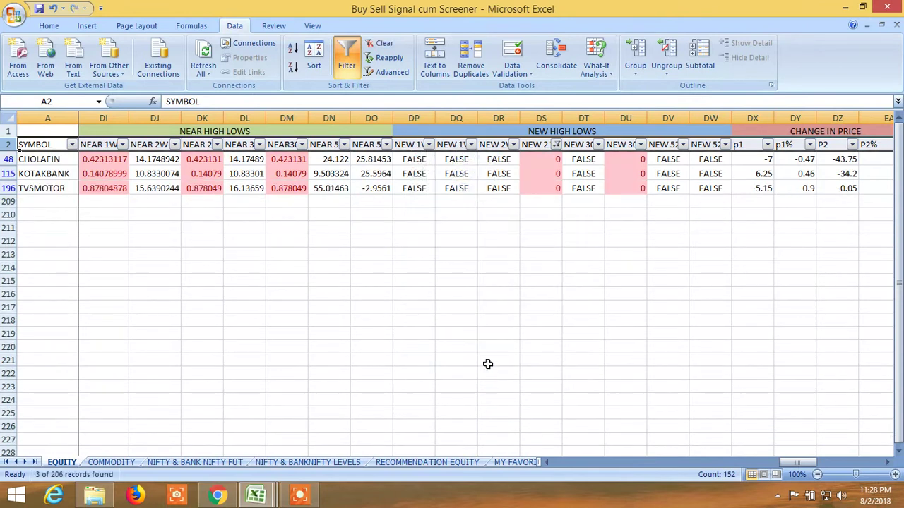
Check the filtered stocks' swing trade, positional and intraday levels, and turn off filtering on the EQUITY sheet
left_click_drag(799, 463, 800, 469)
left_click_drag(791, 463, 646, 460)
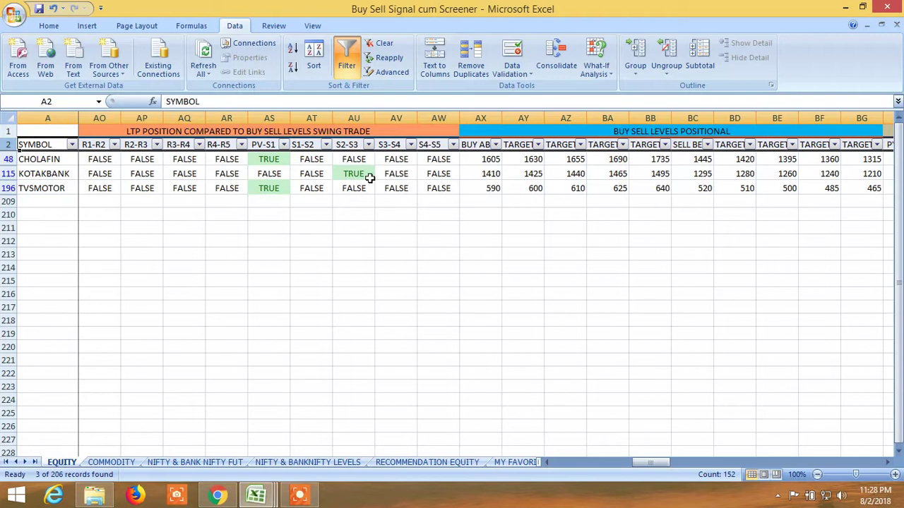
left_click_drag(654, 461, 807, 464)
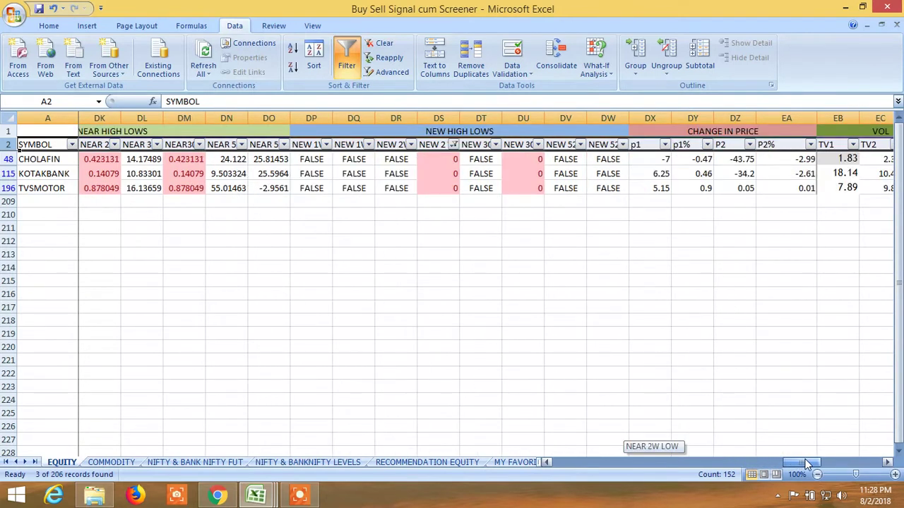
left_click_drag(805, 462, 550, 463)
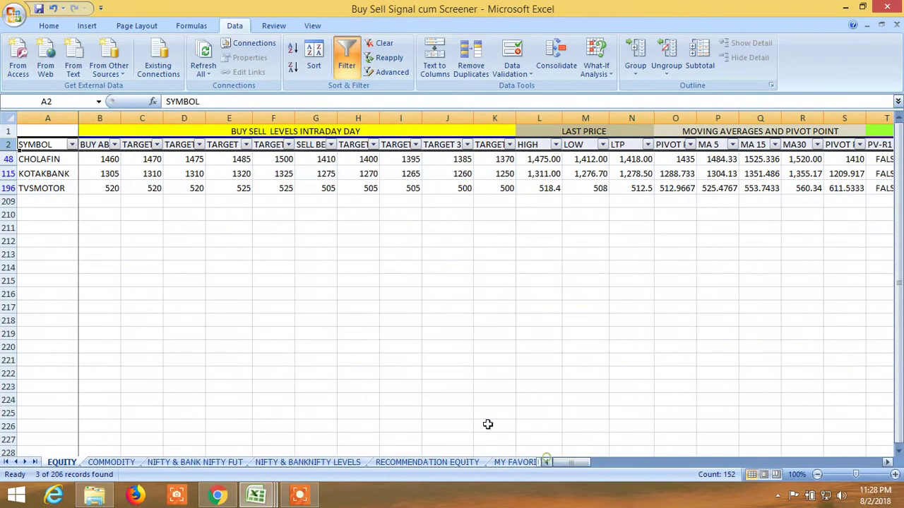
left_click(47, 161)
left_click(44, 174)
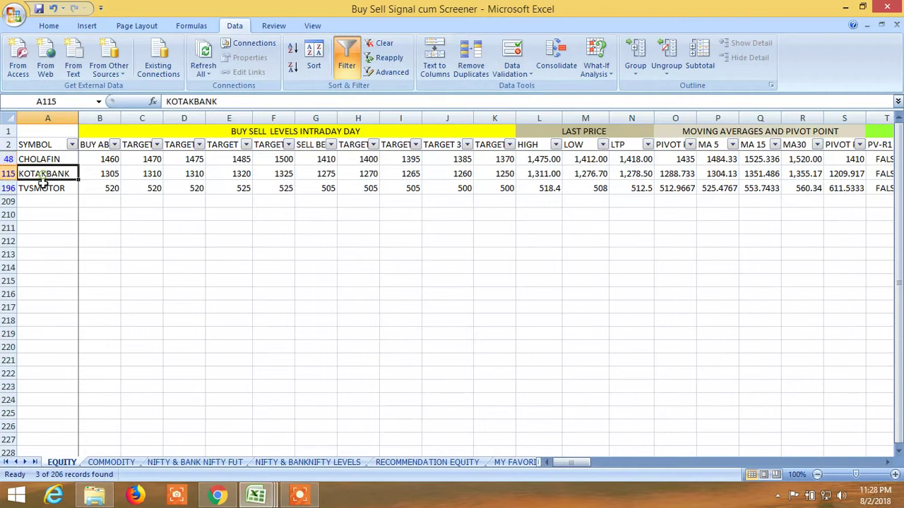
left_click(46, 188)
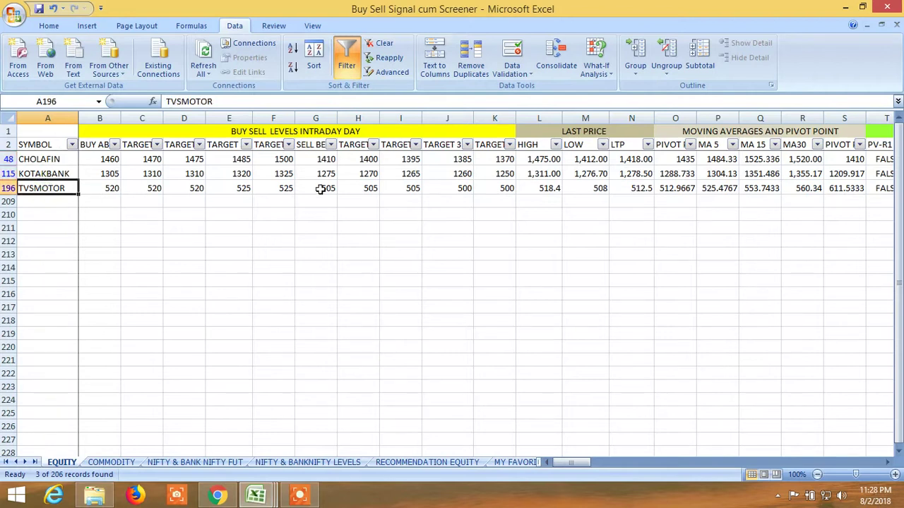
left_click(346, 64)
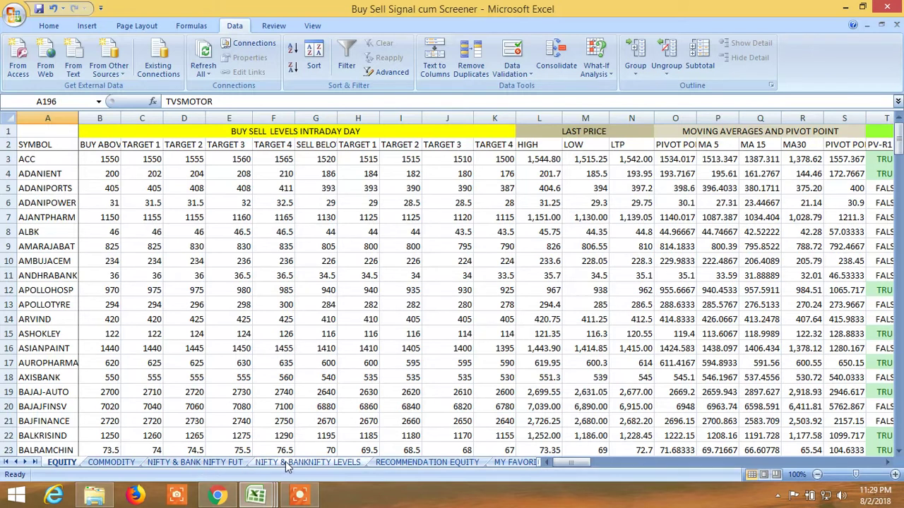
Look through the RECOMMENDATION EQUITY, MY FAVORITE STOCKS and NIFTY & BANKNIFTY LEVELS sheets and return to the EQUITY sheet
left_click(421, 461)
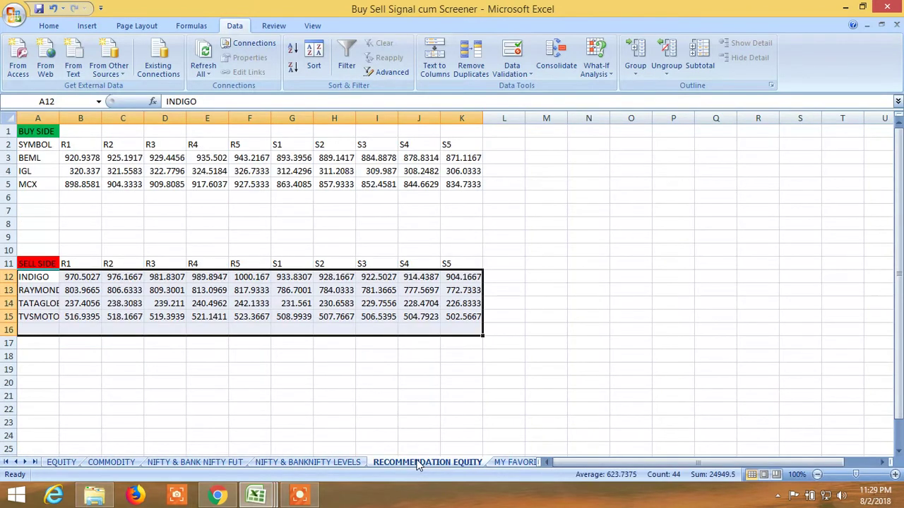
left_click(514, 463)
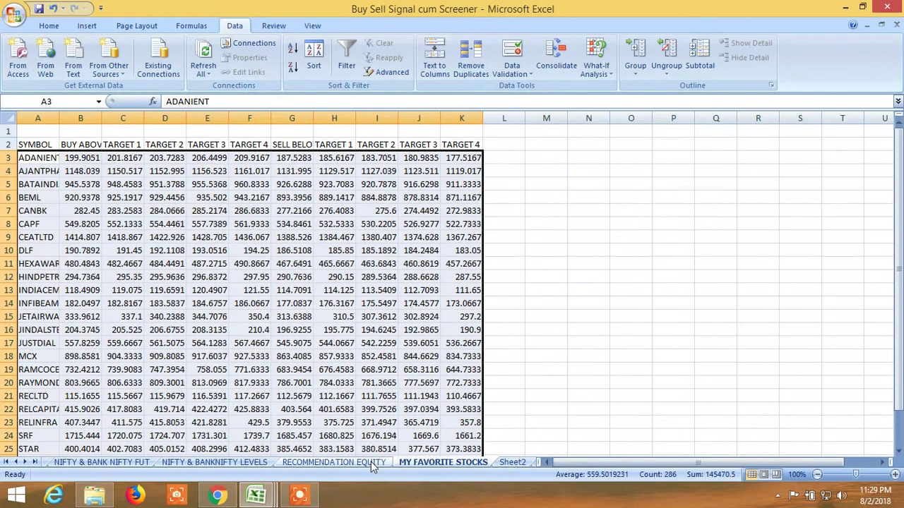
left_click(334, 466)
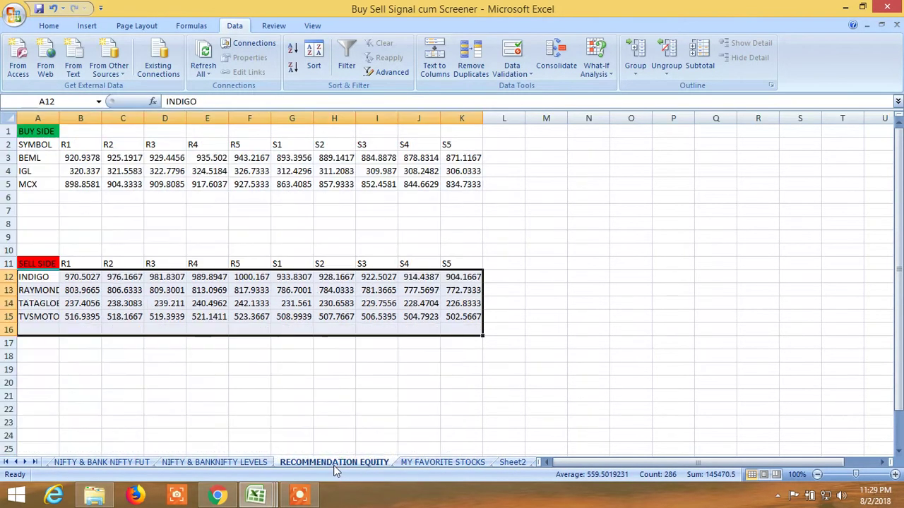
left_click(240, 464)
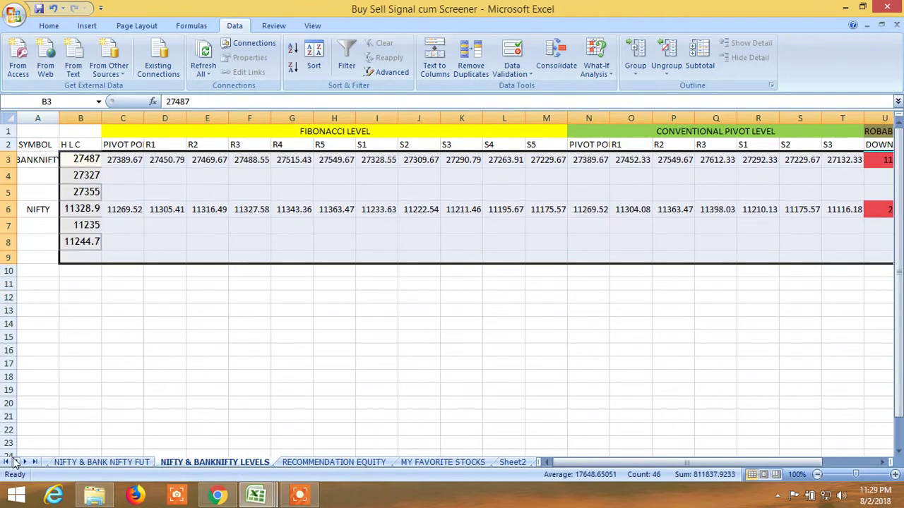
left_click(15, 463)
left_click(15, 463)
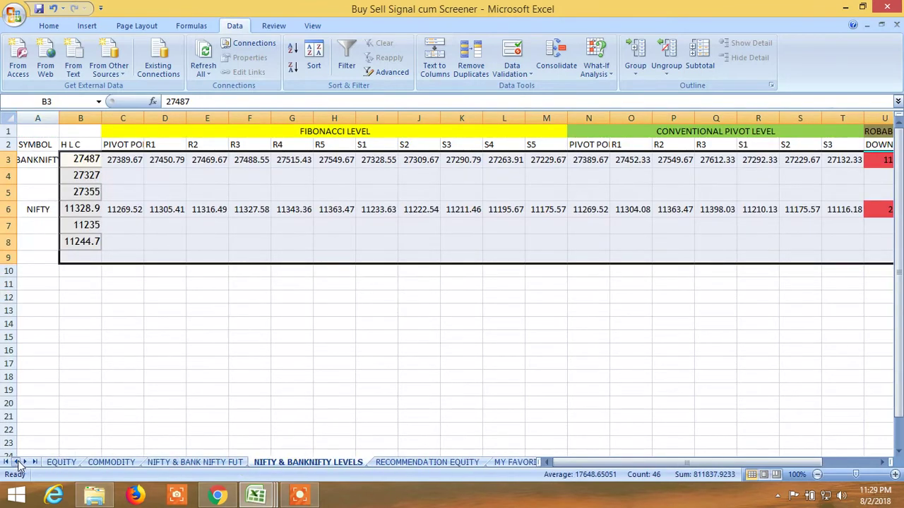
left_click(61, 462)
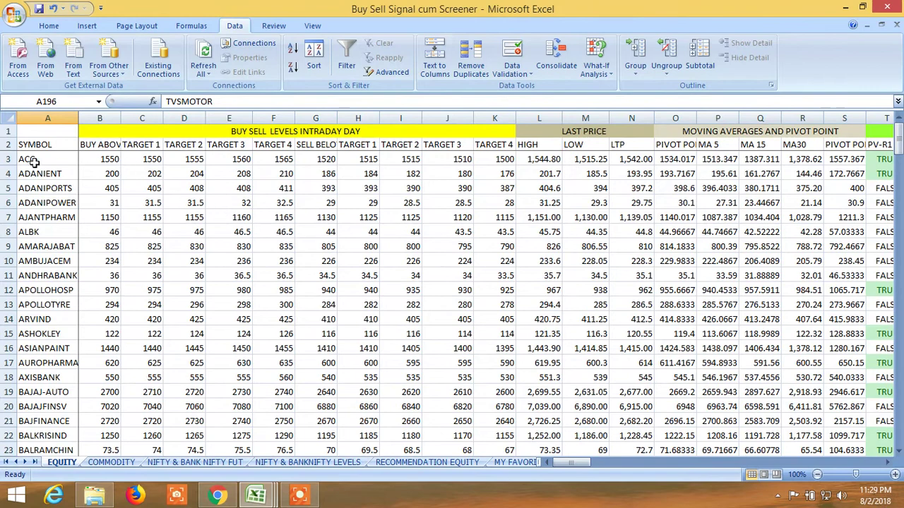
Turn on filtering for header row 2 and filter the BUY column under PROBABILITY 1 to show only 0
left_click(8, 145)
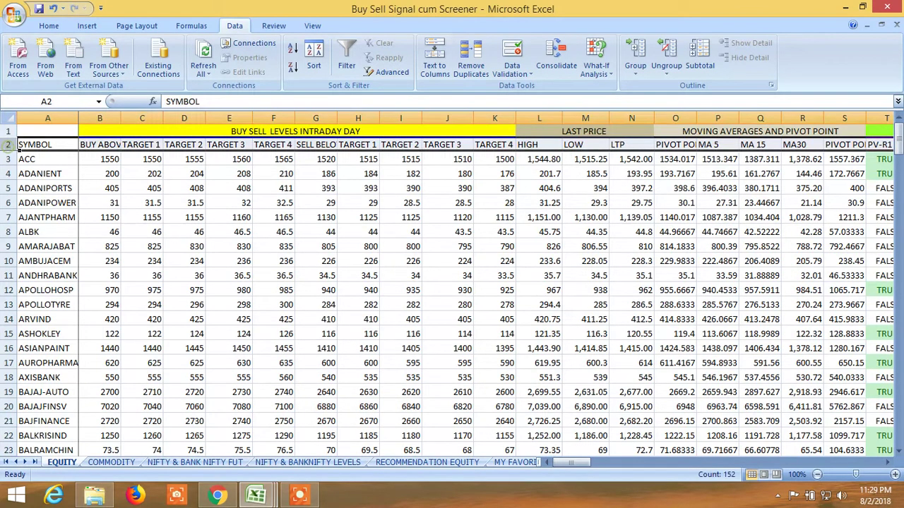
left_click_drag(556, 466, 848, 478)
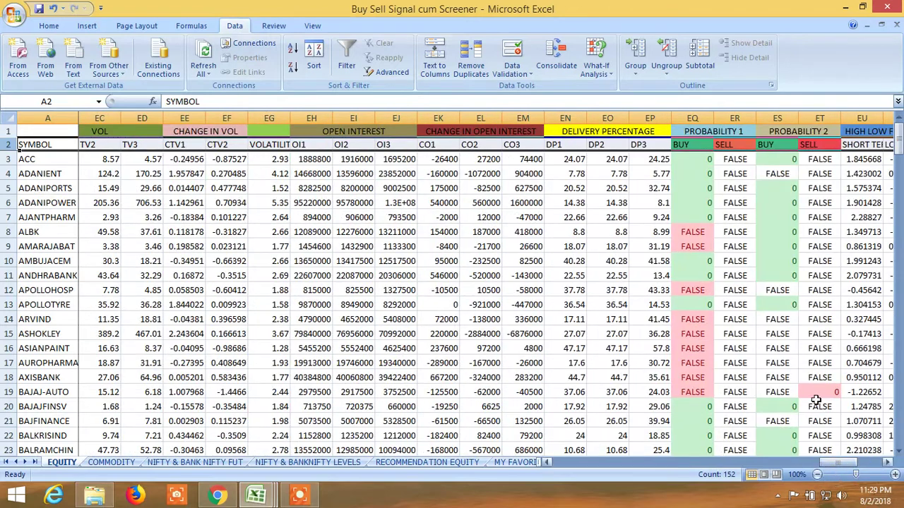
left_click(346, 62)
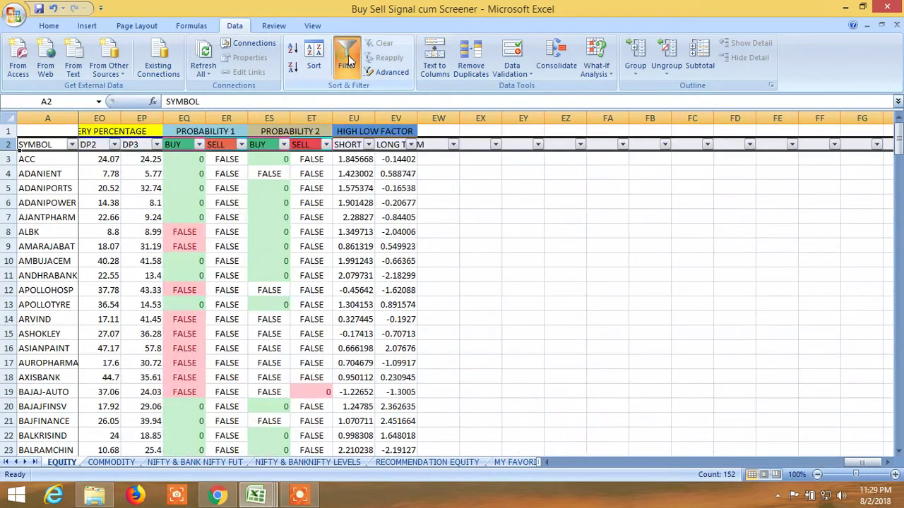
left_click(199, 144)
left_click(94, 270)
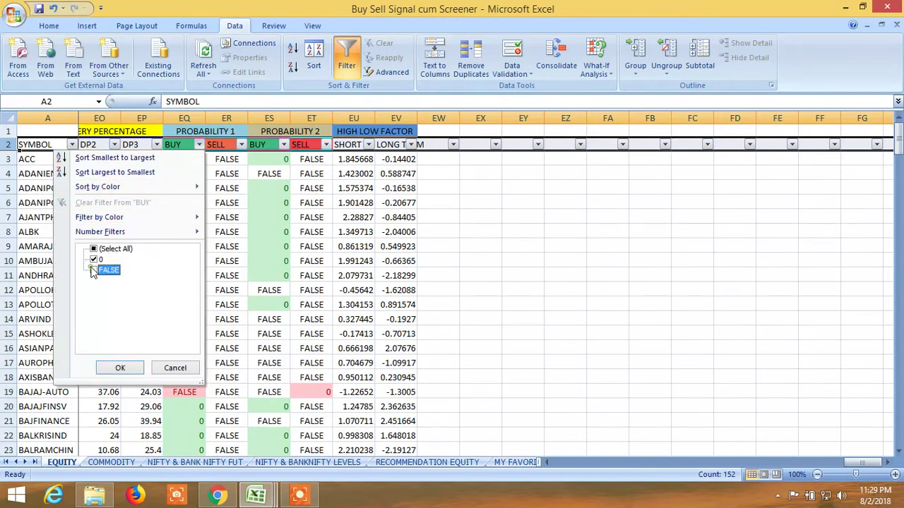
left_click(121, 368)
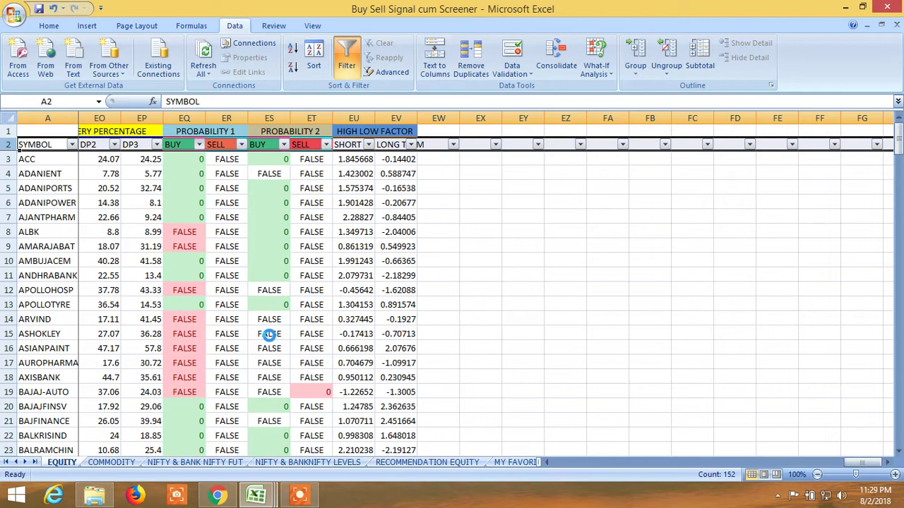
Filter the BUY column under PROBABILITY 2 to show only 0 and look through the listed stocks
left_click(284, 145)
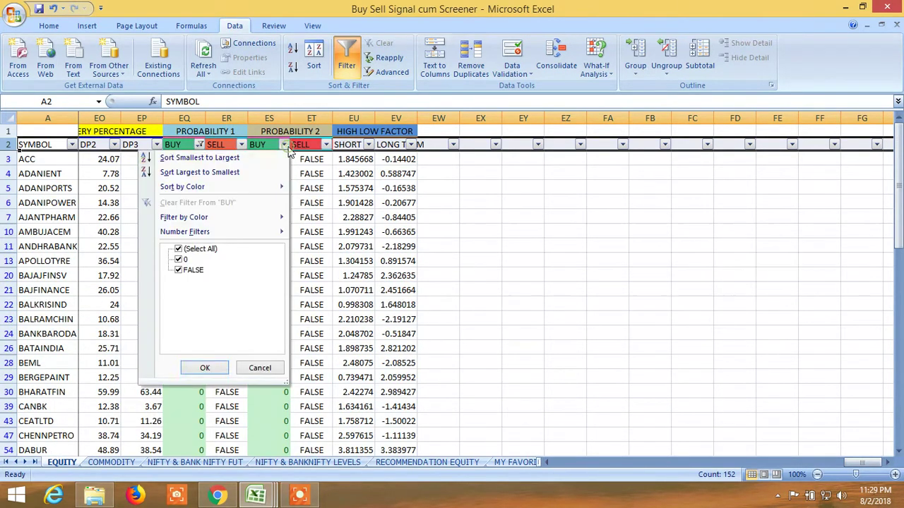
left_click(179, 270)
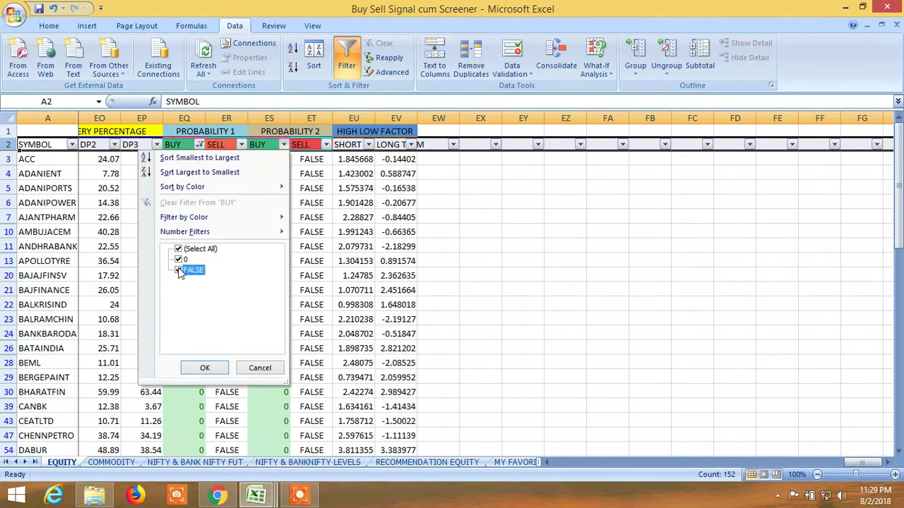
left_click(203, 368)
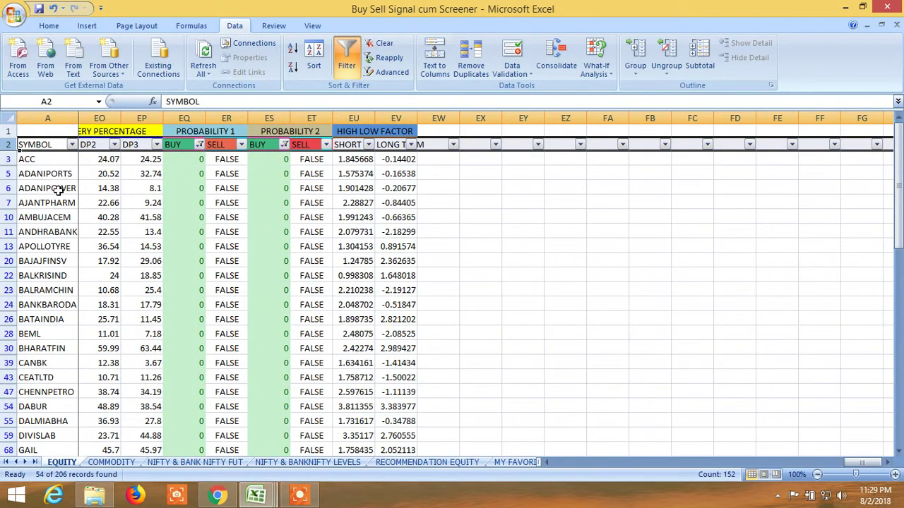
scroll(57, 205, "down", 5)
scroll(54, 221, "down", 4)
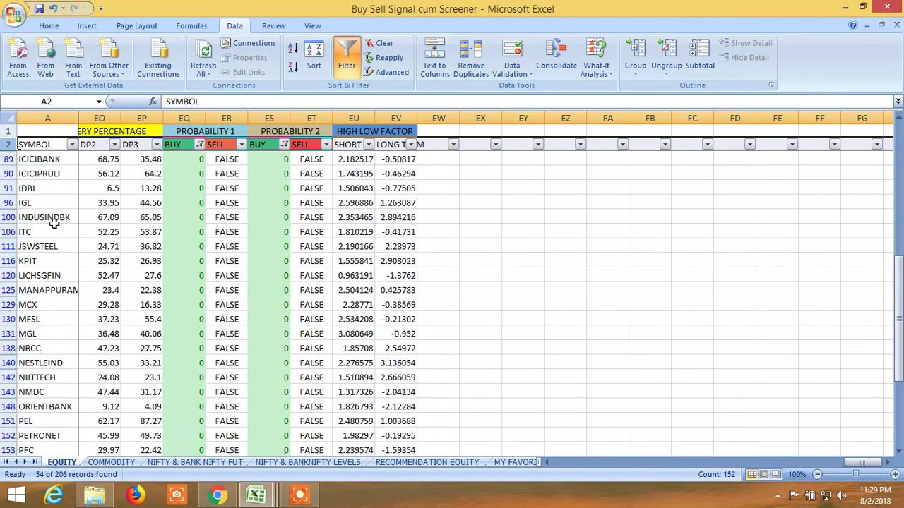
scroll(54, 224, "up", 6)
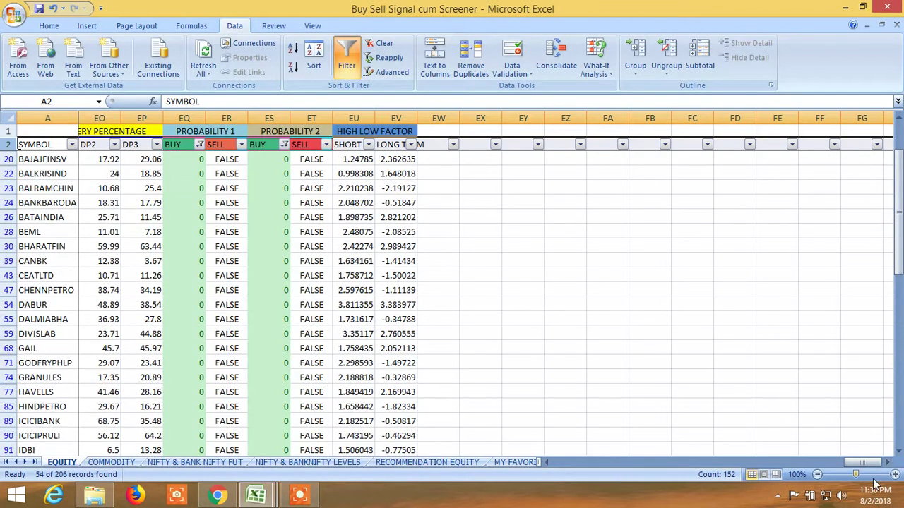
Filter the P2% column under CHANGE IN PRICE to values greater than or equal to 0
left_click_drag(870, 464, 829, 464)
left_click(259, 145)
mouse_move(183, 237)
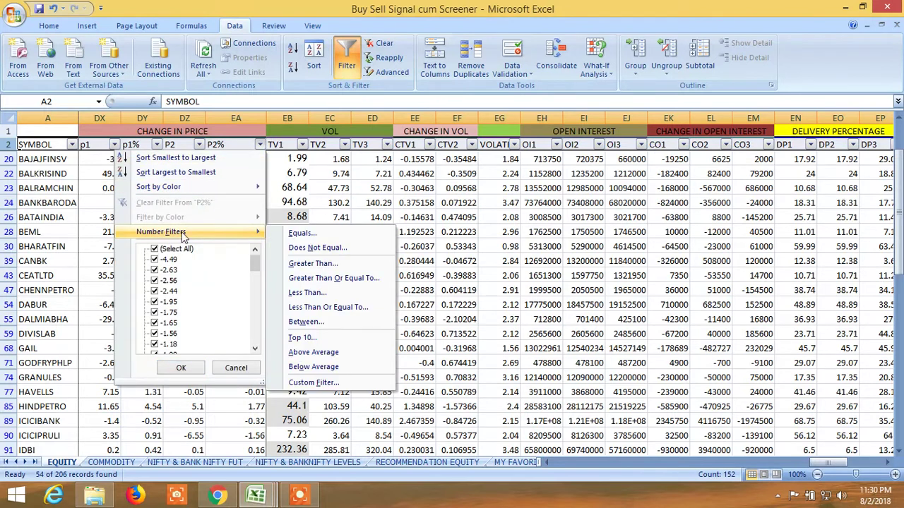
left_click(322, 280)
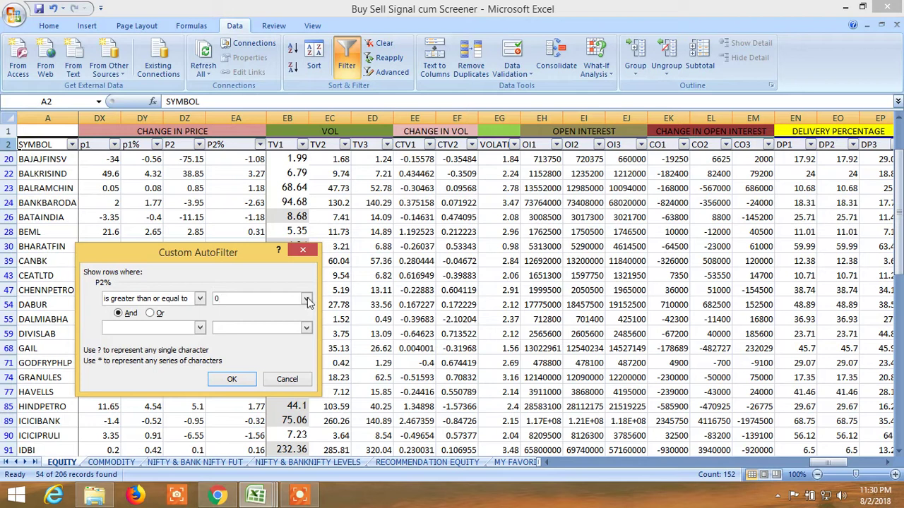
left_click(232, 379)
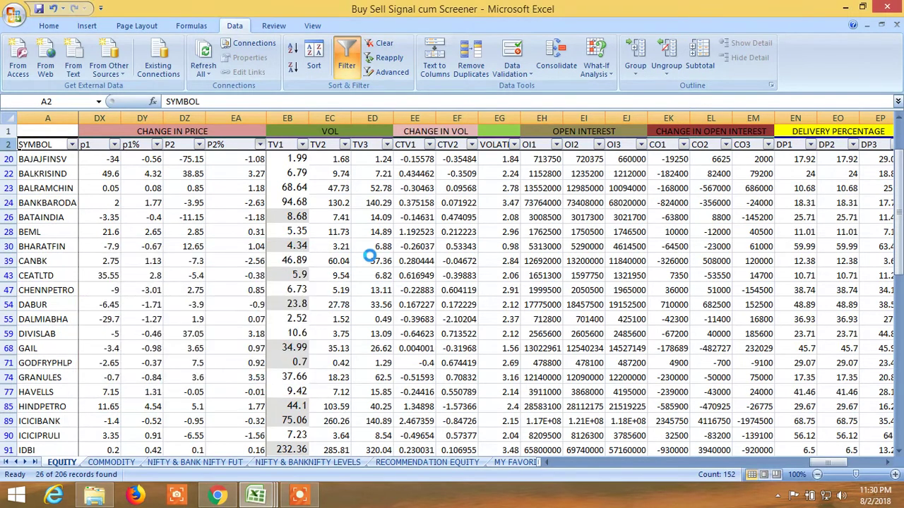
Filter the CTV2 column under CHANGE IN VOL to values greater than or equal to 0
left_click(472, 145)
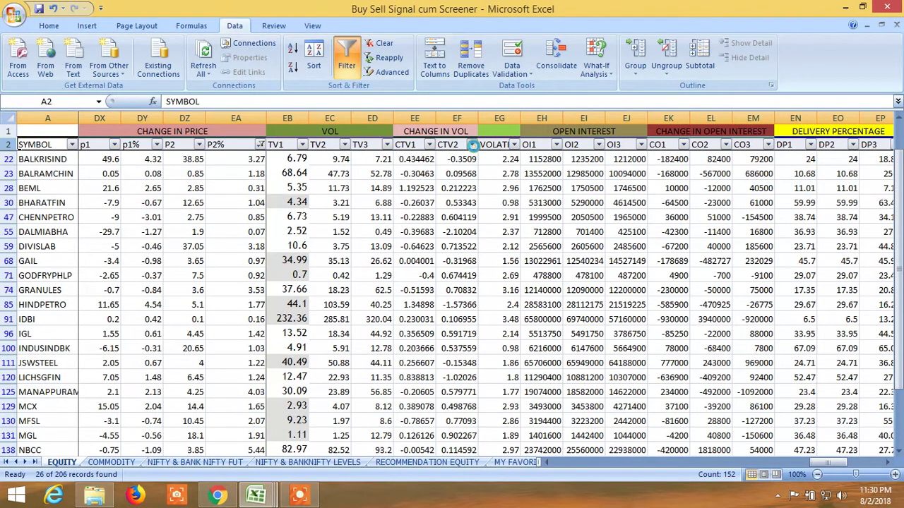
mouse_move(400, 232)
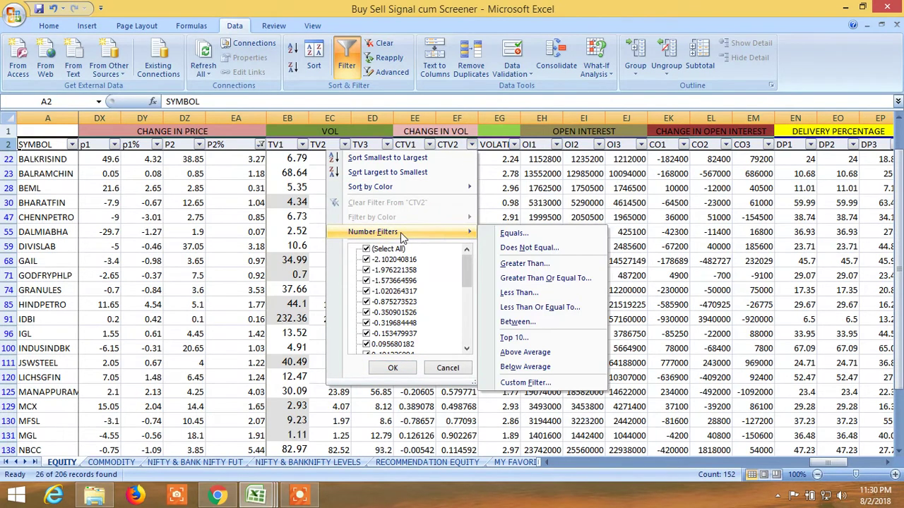
left_click(538, 278)
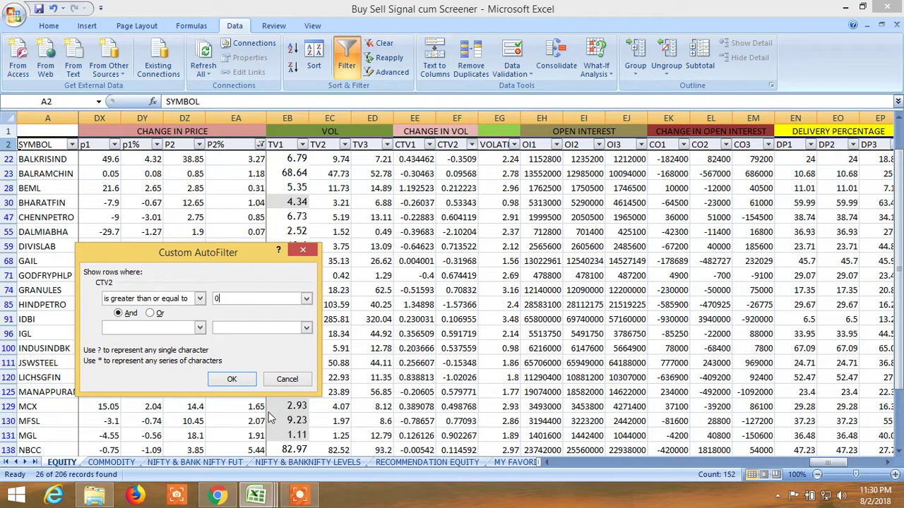
left_click(236, 380)
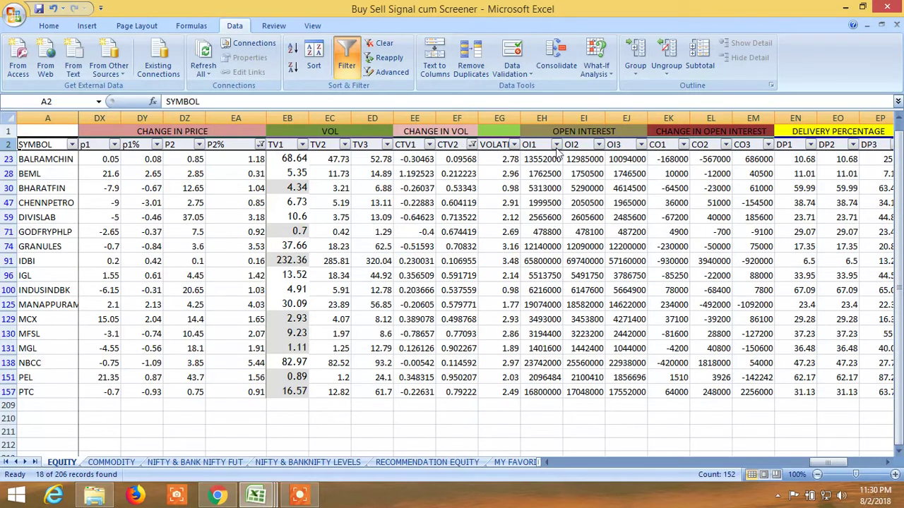
Filter the CO3 column under CHANGE IN OPEN INTEREST to values greater than or equal to 0
left_click(767, 145)
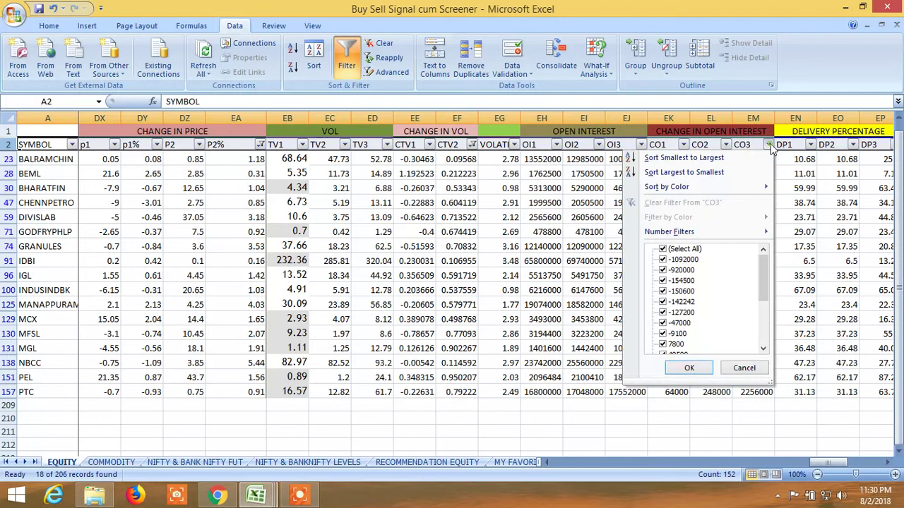
mouse_move(682, 238)
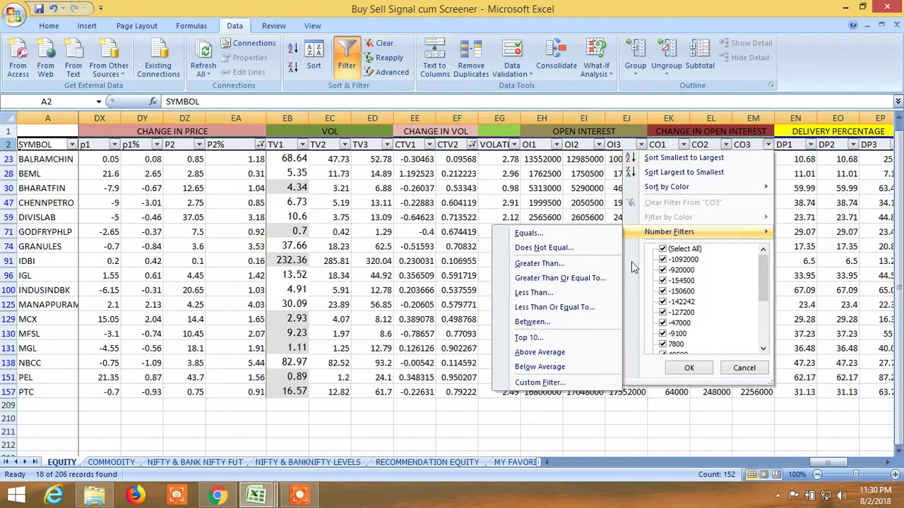
left_click(577, 280)
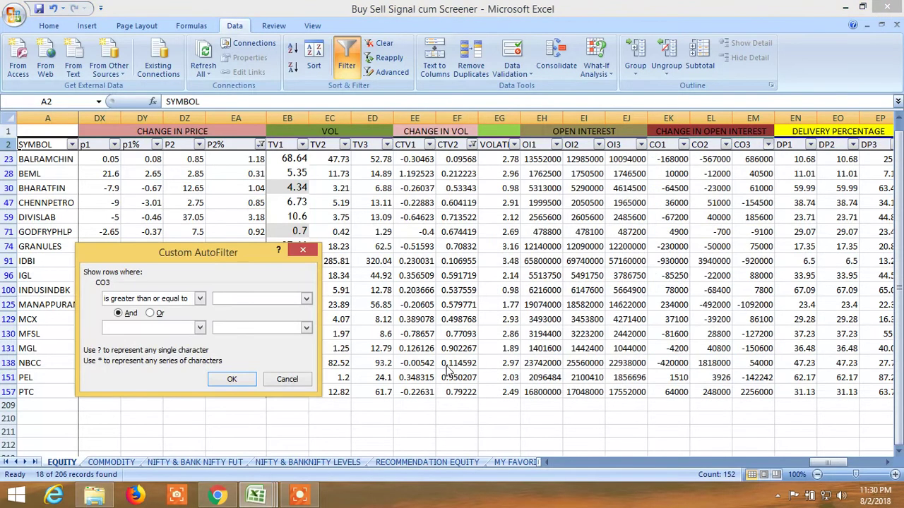
type("0")
left_click(232, 379)
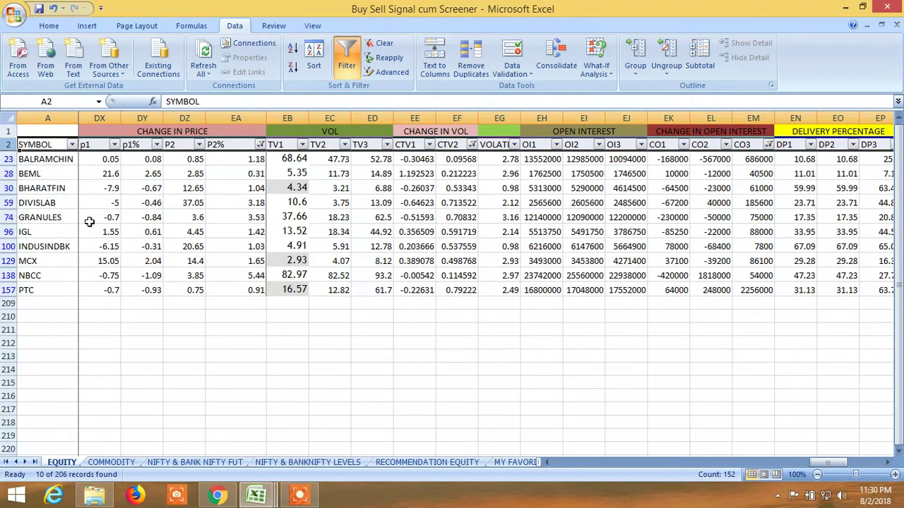